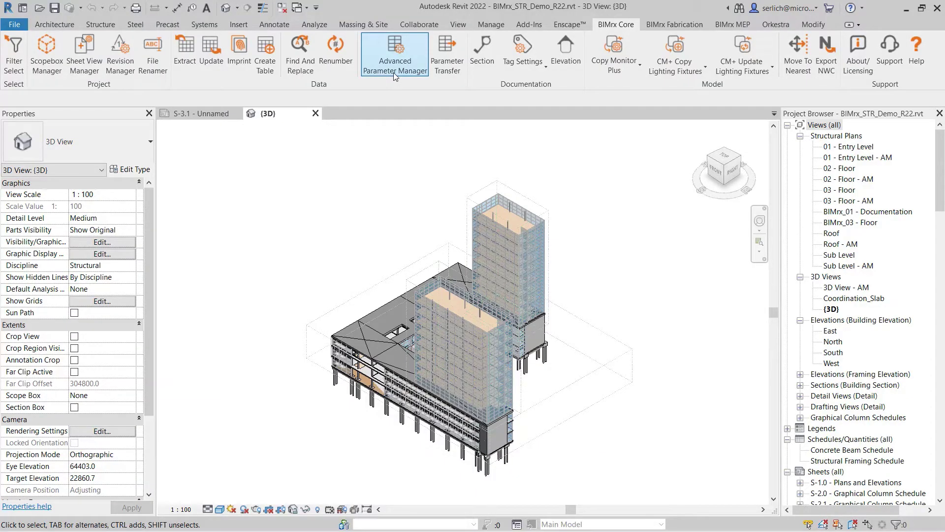
Step: Launch Advanced Parameter Manager from the BIMrx Core ribbon tab
{"action": "left_click", "coordinate": [394, 73]}
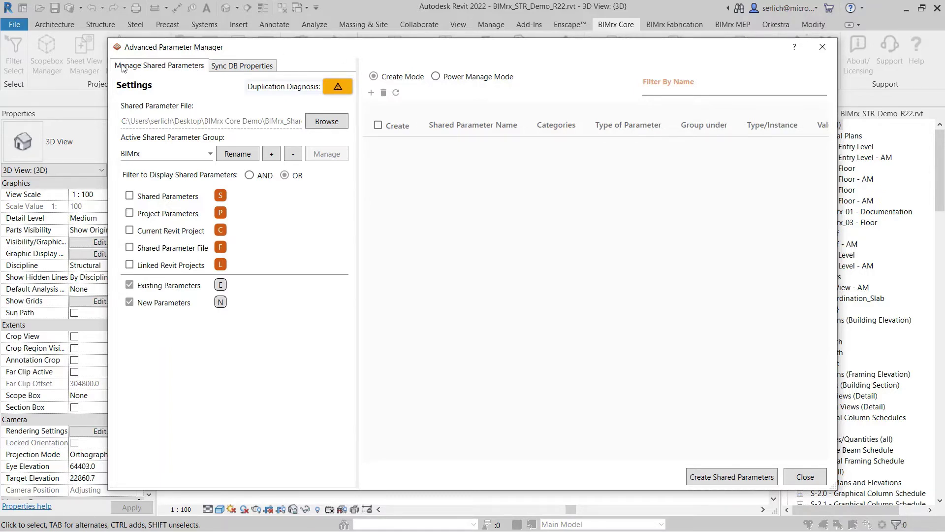
{"action": "left_click", "coordinate": [169, 73]}
{"action": "left_click", "coordinate": [248, 70]}
{"action": "left_click", "coordinate": [326, 122]}
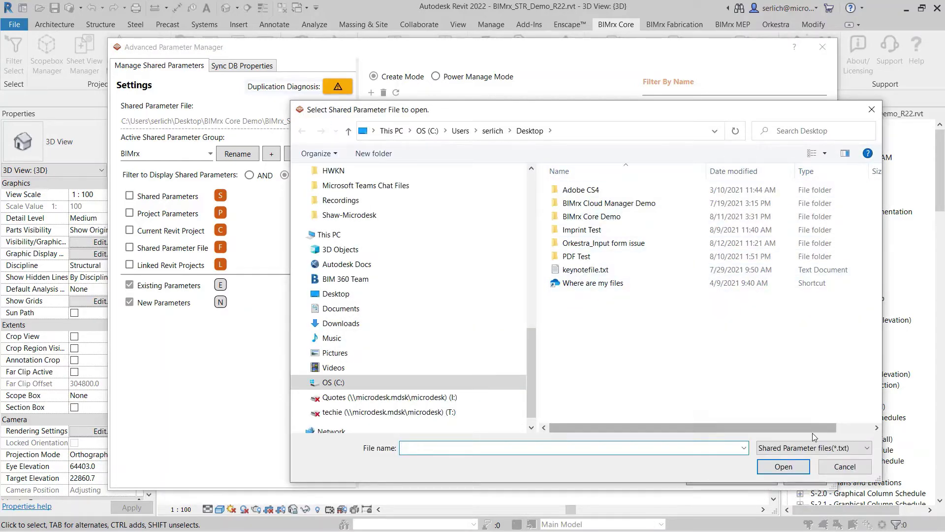
{"action": "left_click", "coordinate": [867, 466]}
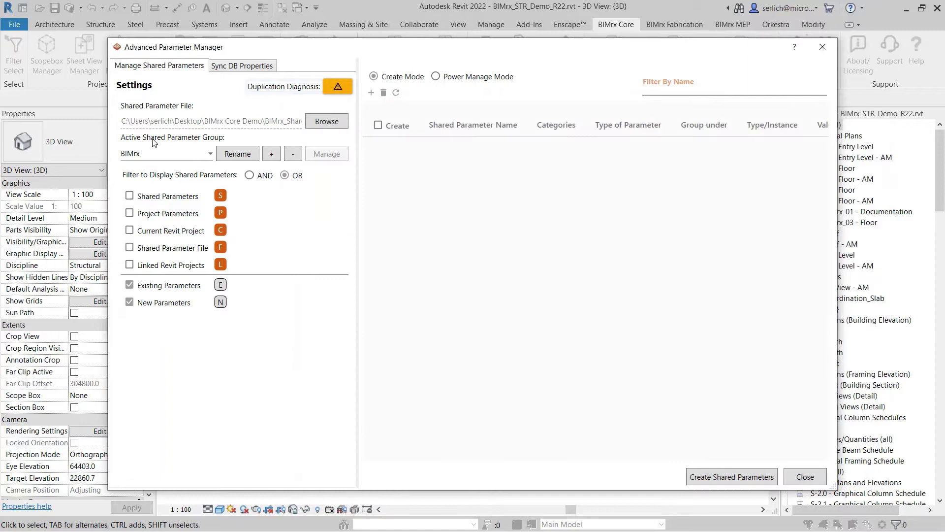
{"action": "left_click", "coordinate": [144, 157]}
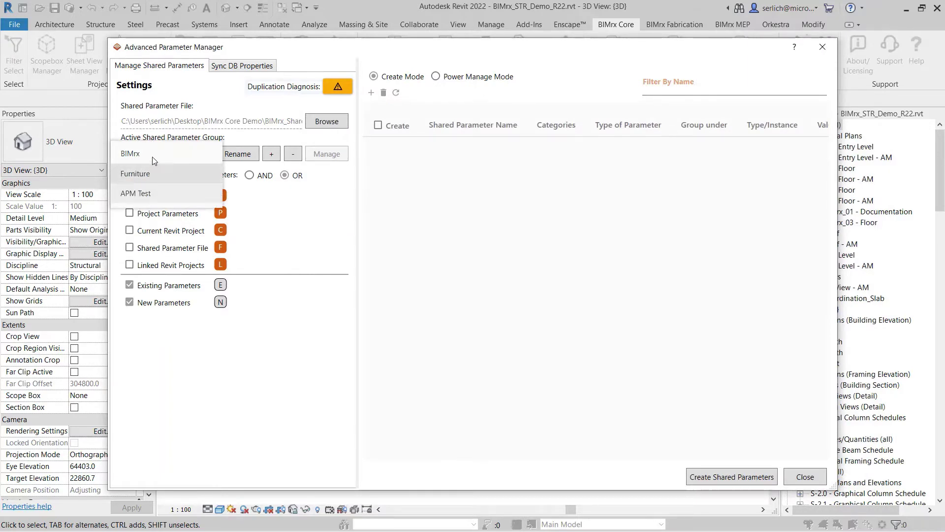
Step: Make APM Test the active parameter group and rename it to APM
{"action": "left_click", "coordinate": [251, 147]}
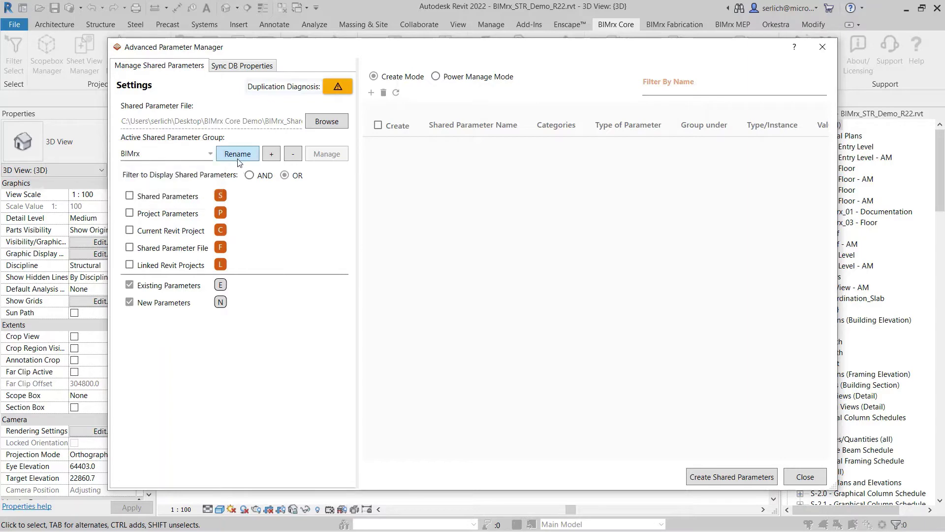
{"action": "left_click", "coordinate": [205, 157]}
{"action": "left_click", "coordinate": [134, 192]}
{"action": "left_click", "coordinate": [237, 153]}
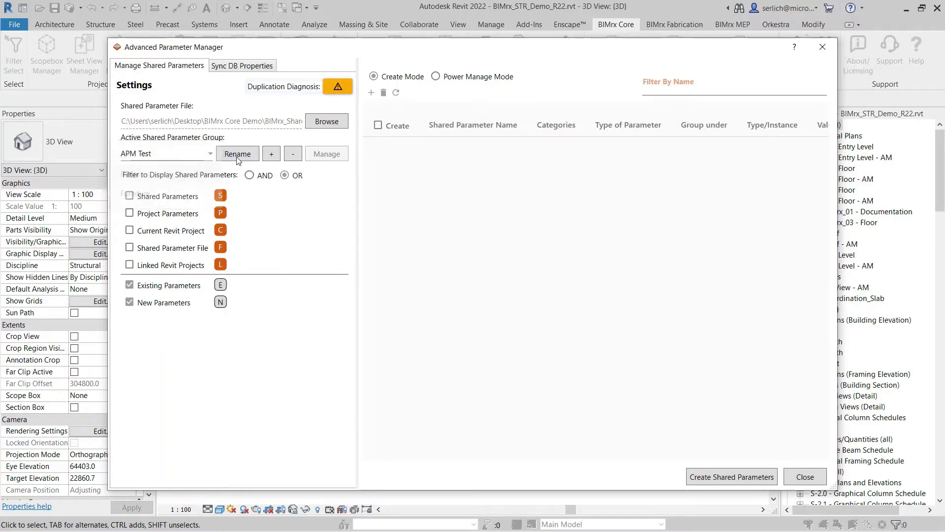
{"action": "double_click", "coordinate": [415, 271]}
{"action": "key", "text": "BackSpace"}
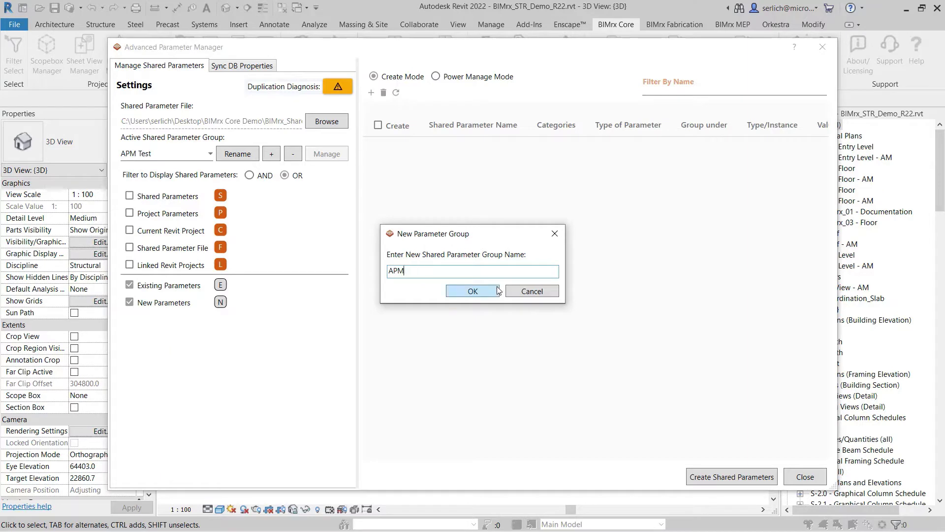
{"action": "left_click", "coordinate": [496, 289]}
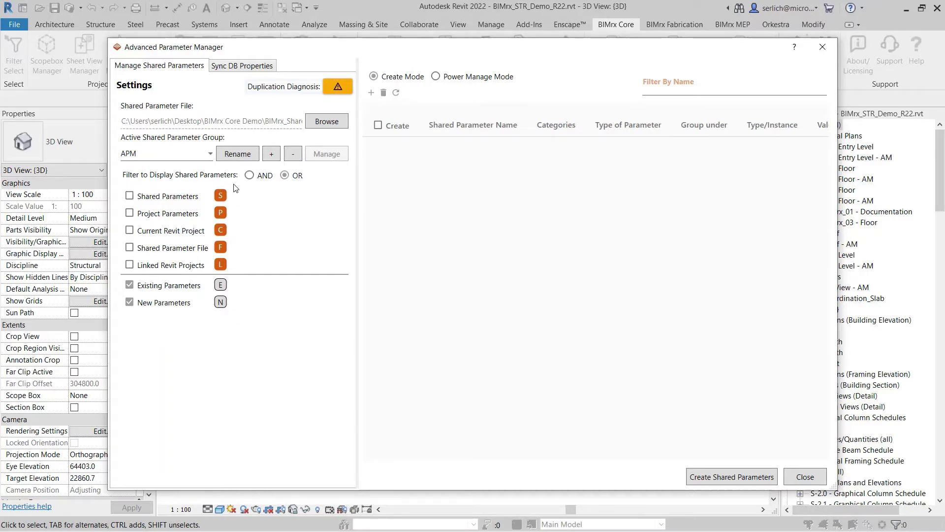
Step: Preview the Shared Parameters, Project Parameters and Current Revit Project lists one at a time
{"action": "left_click", "coordinate": [129, 196]}
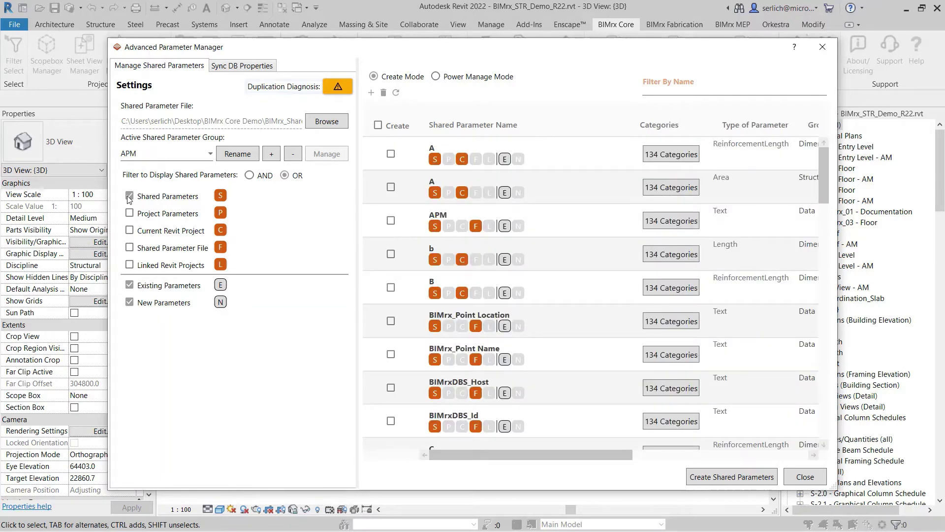
{"action": "left_click", "coordinate": [129, 197]}
{"action": "left_click", "coordinate": [129, 213]}
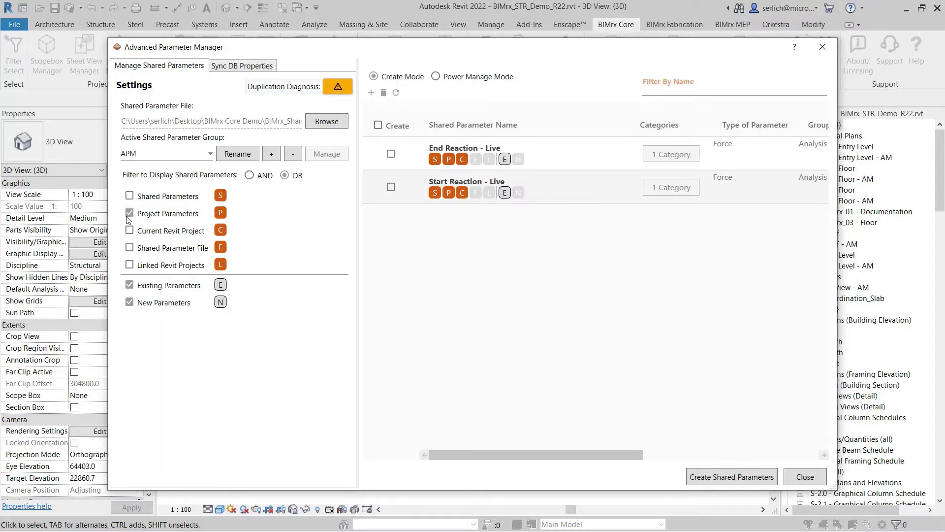
{"action": "left_click", "coordinate": [129, 214]}
{"action": "left_click", "coordinate": [129, 230]}
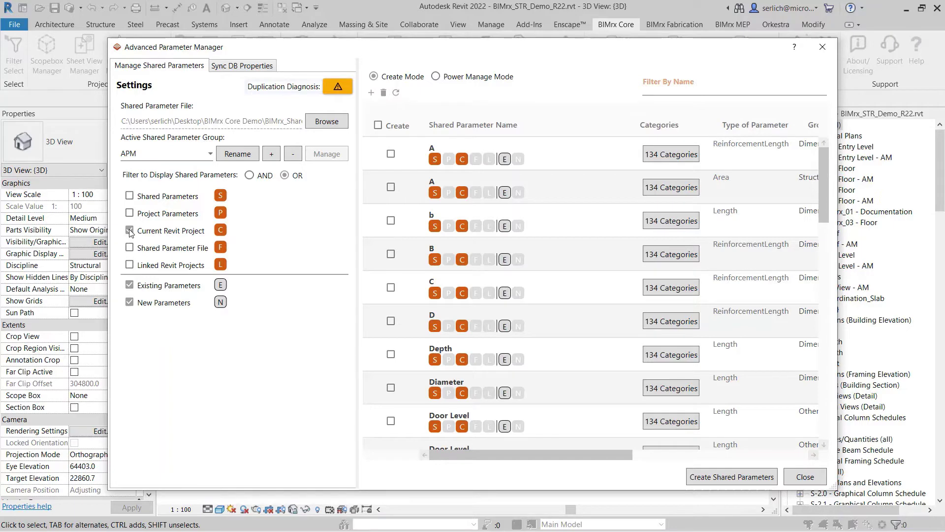
{"action": "left_click", "coordinate": [130, 231]}
Step: Preview the Shared Parameter File and Linked Revit Projects lists, agreeing to load linked info
{"action": "left_click", "coordinate": [129, 248]}
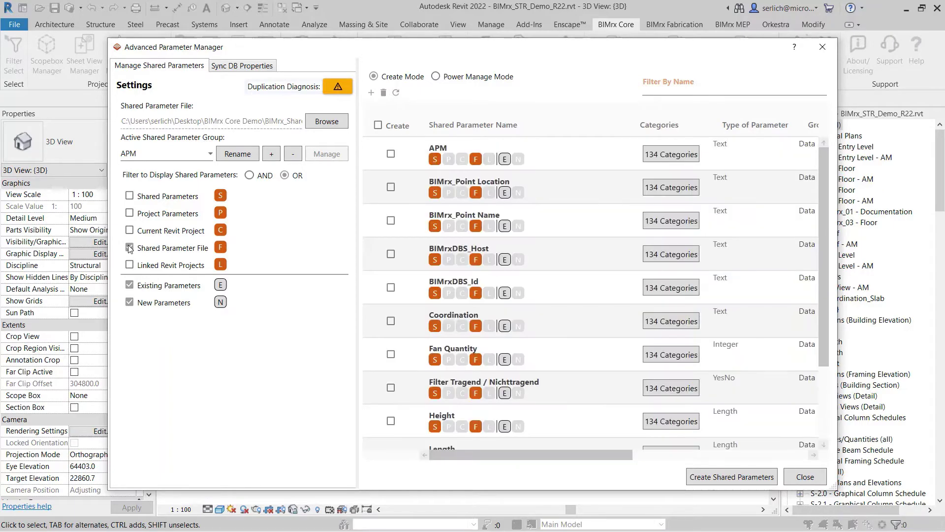
{"action": "left_click", "coordinate": [130, 248]}
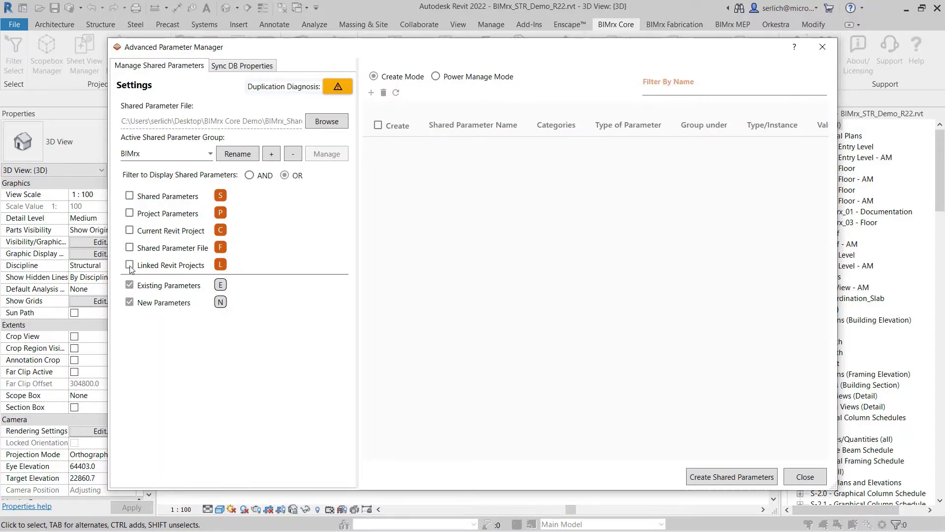
{"action": "left_click", "coordinate": [130, 266]}
{"action": "left_click", "coordinate": [517, 298]}
{"action": "left_click", "coordinate": [130, 265]}
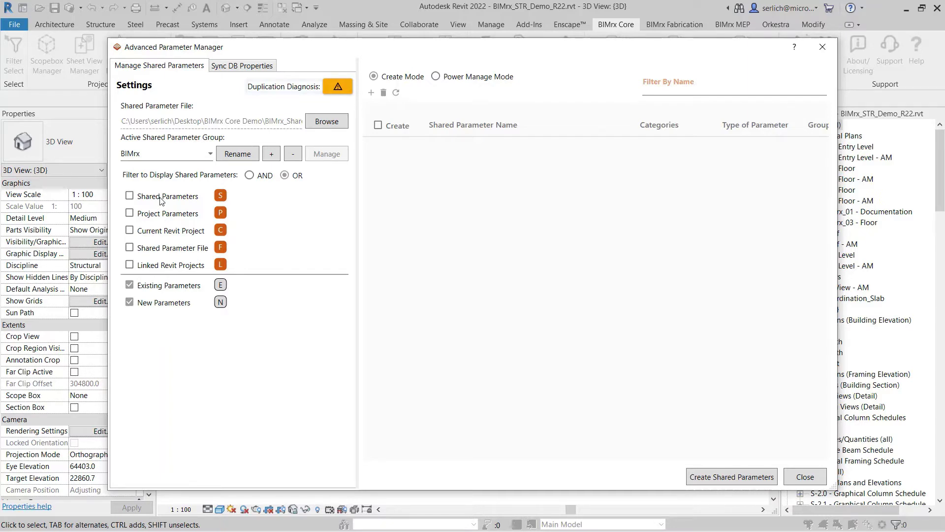
Step: List the shared parameter file and mark APM through Coordination, six parameters, for creation
{"action": "left_click", "coordinate": [129, 247]}
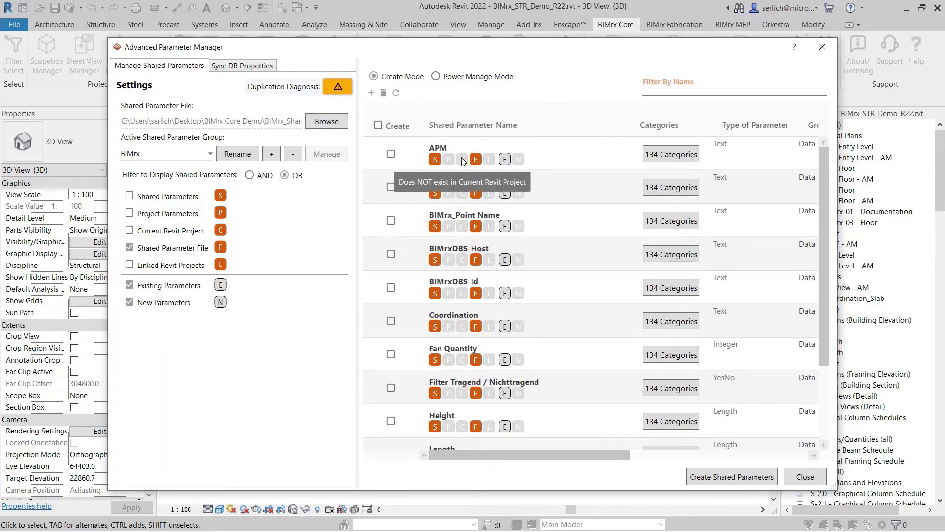
{"action": "left_click", "coordinate": [392, 155]}
{"action": "left_click", "coordinate": [392, 155]}
{"action": "left_click", "coordinate": [391, 187]}
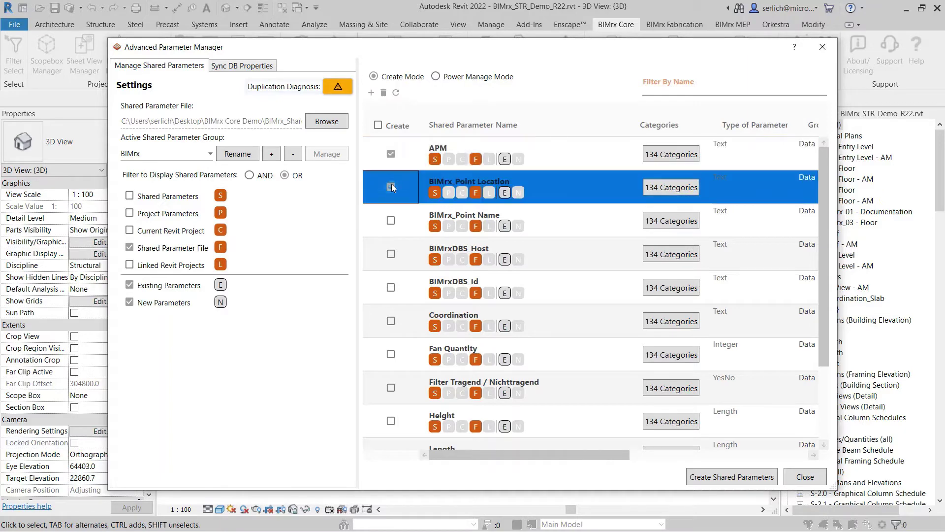
{"action": "left_click", "coordinate": [391, 220]}
{"action": "left_click", "coordinate": [391, 253]}
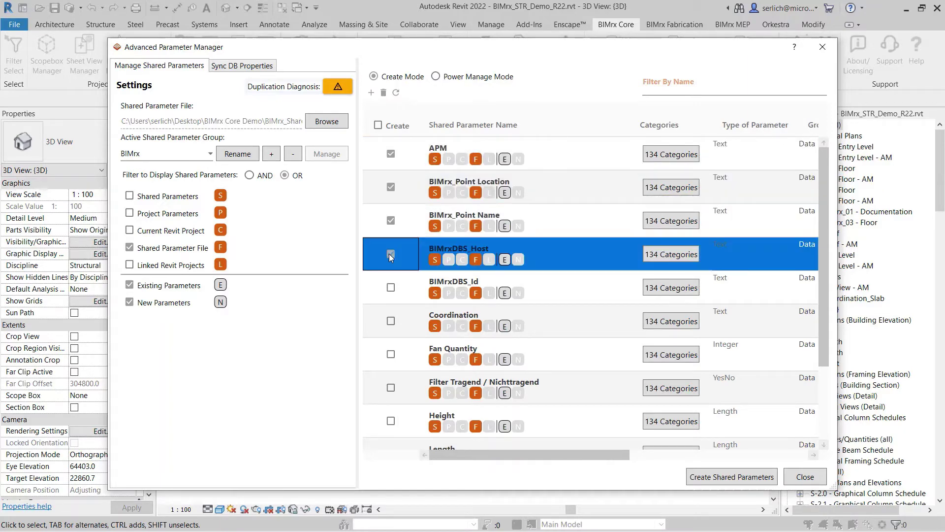
{"action": "left_click", "coordinate": [391, 288]}
{"action": "left_click", "coordinate": [391, 320]}
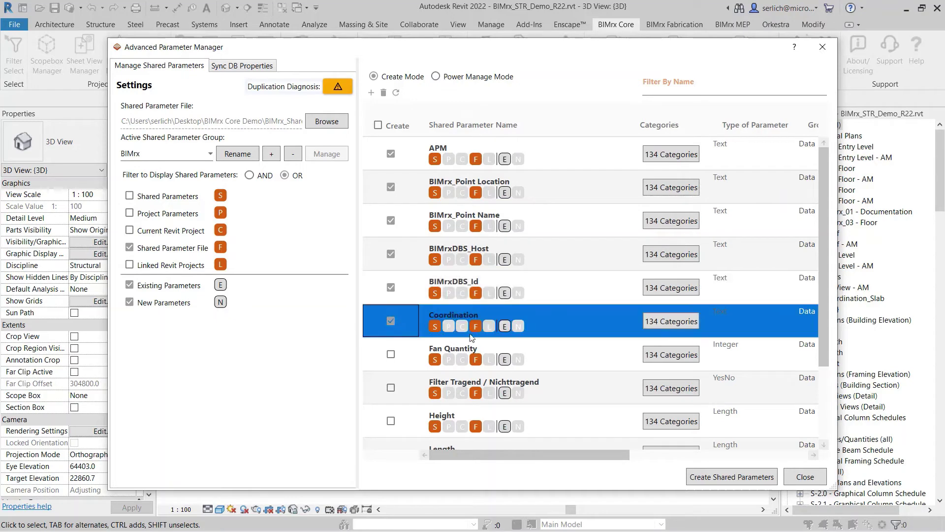
Step: Narrow the six parameters to 122 categories by unchecking the twelve Analytical categories
{"action": "left_click", "coordinate": [649, 154], "text": "shift"}
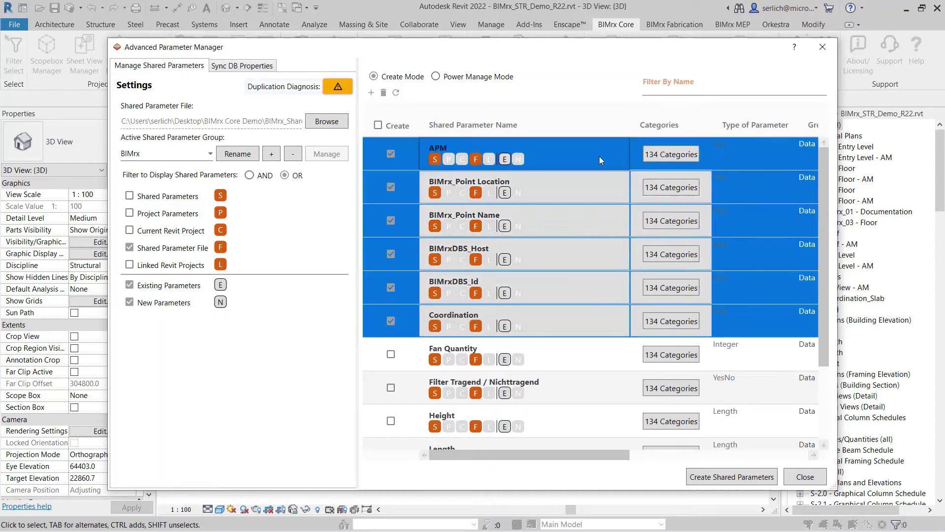
{"action": "left_click", "coordinate": [649, 153]}
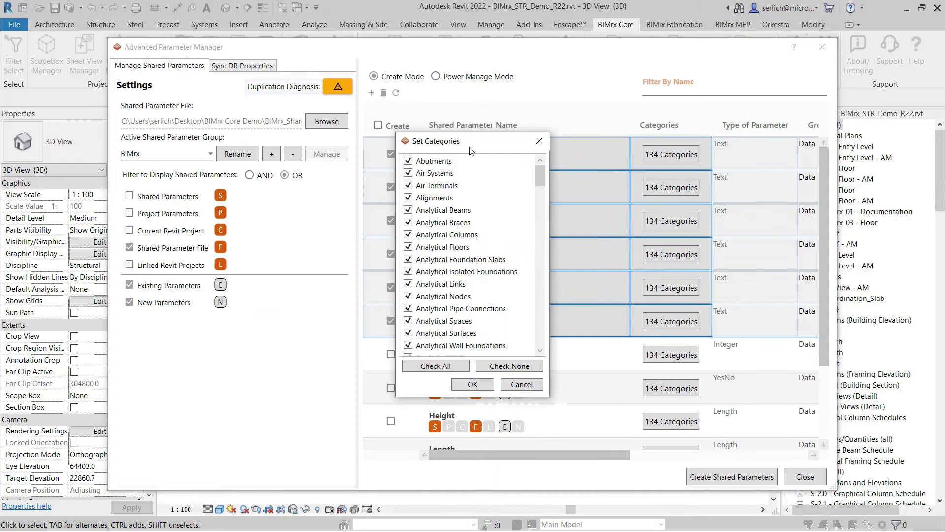
{"action": "left_click_drag", "start_coordinate": [465, 148], "coordinate": [476, 122]}
{"action": "scroll", "coordinate": [548, 158], "scroll_direction": "down", "scroll_amount": 3}
{"action": "scroll", "coordinate": [542, 143], "scroll_direction": "up", "scroll_amount": 3}
{"action": "left_click", "coordinate": [453, 183]}
{"action": "left_click", "coordinate": [471, 318], "text": "shift"}
{"action": "key", "text": "space"}
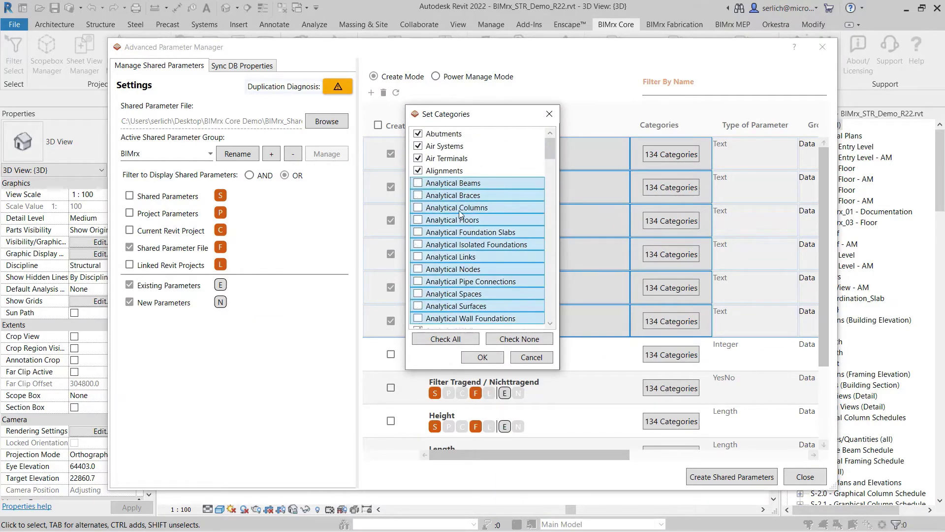
{"action": "key", "text": "Return"}
{"action": "left_click_drag", "start_coordinate": [625, 454], "coordinate": [800, 443]}
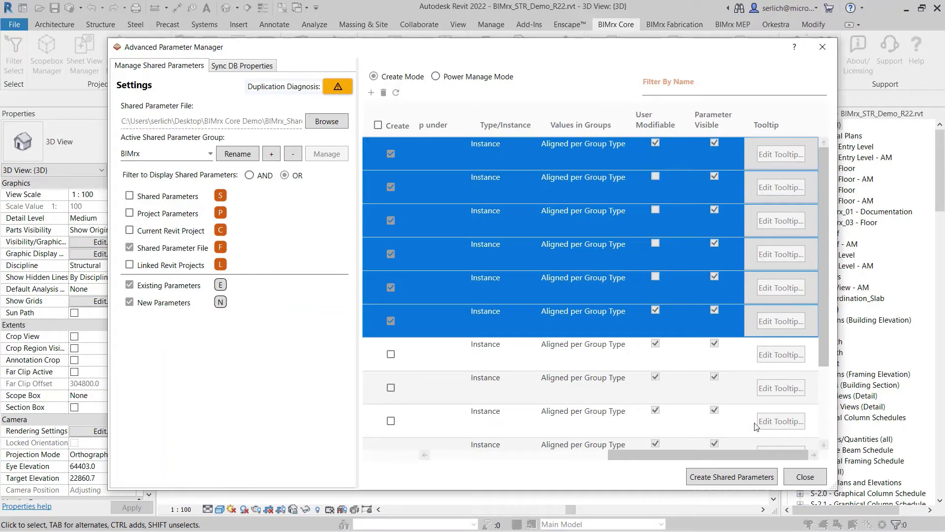
{"action": "left_click_drag", "start_coordinate": [734, 455], "coordinate": [534, 458]}
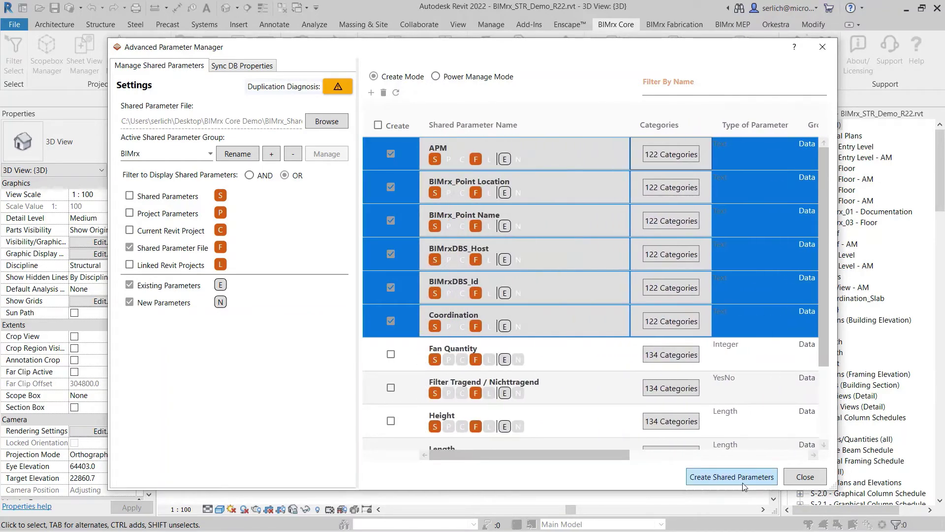
Step: Create the six BIMrx parameters in the current project, then uncheck them and hide the file list
{"action": "left_click", "coordinate": [708, 476]}
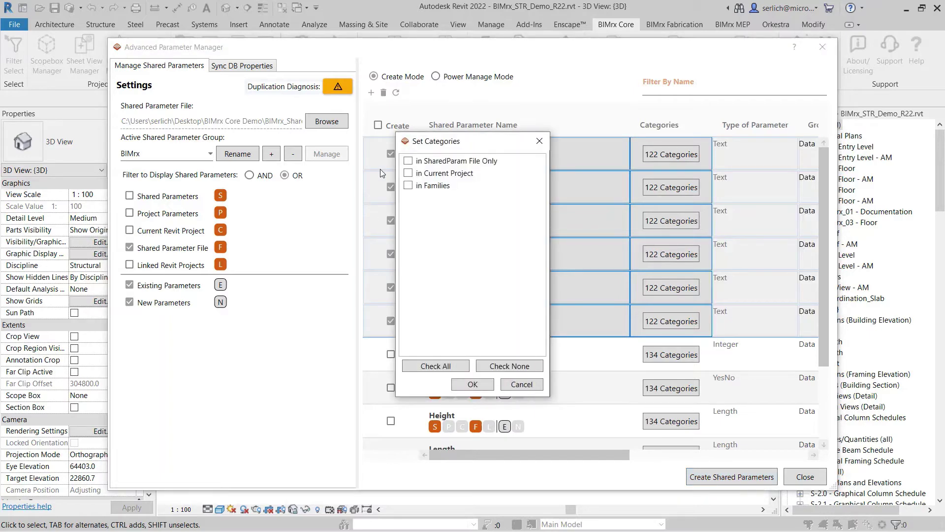
{"action": "left_click", "coordinate": [418, 173]}
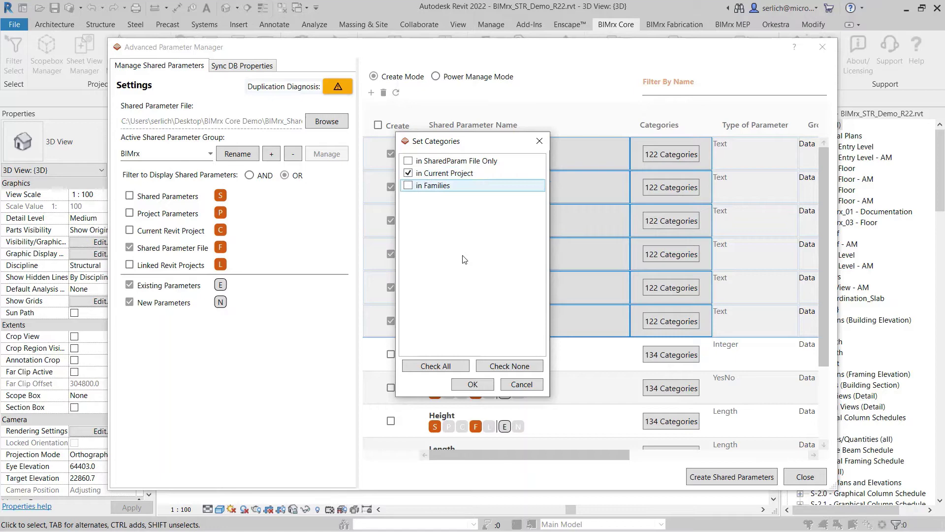
{"action": "left_click", "coordinate": [476, 385]}
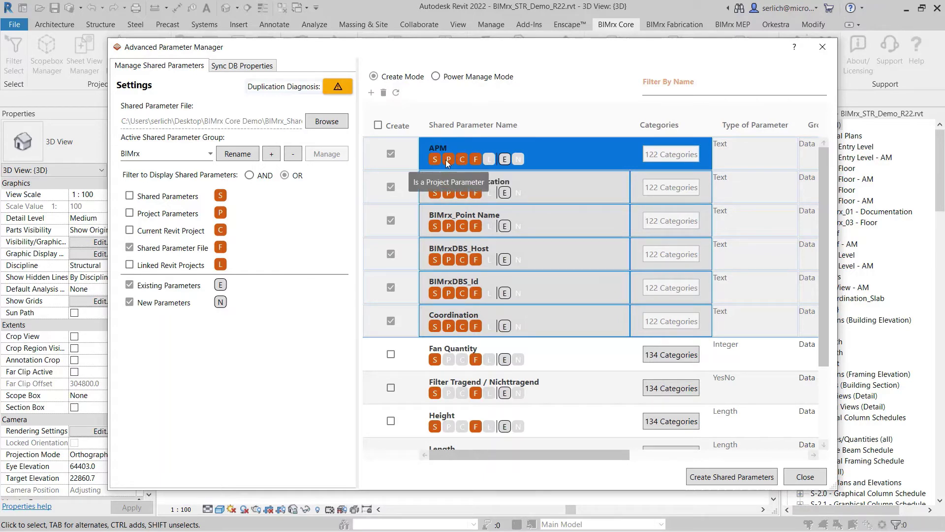
{"action": "left_click", "coordinate": [462, 325]}
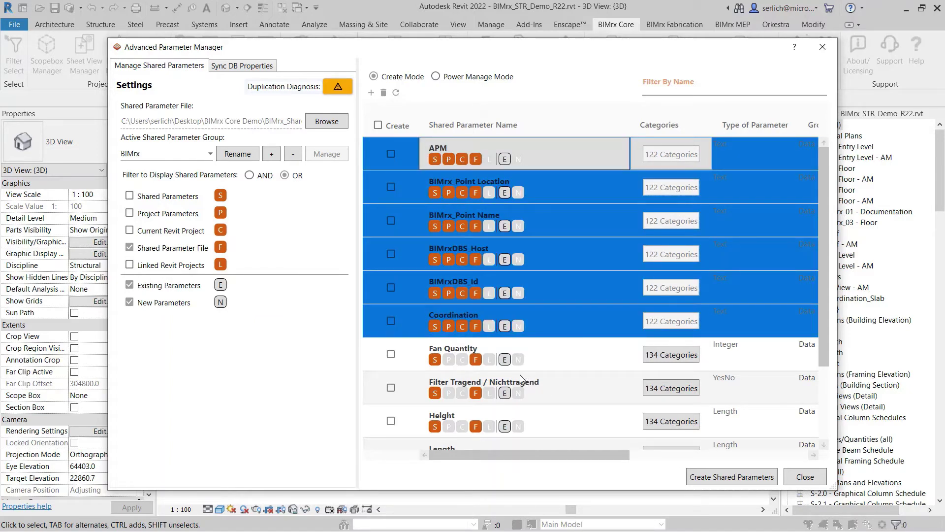
{"action": "left_click", "coordinate": [130, 248]}
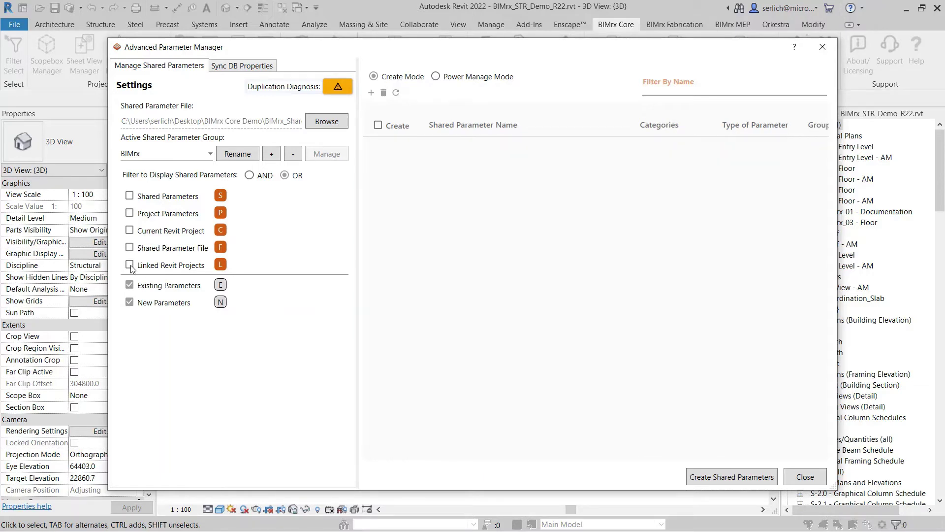
Step: Show linked-project parameters and create Brand url and Casters Control in the current project
{"action": "left_click", "coordinate": [131, 266]}
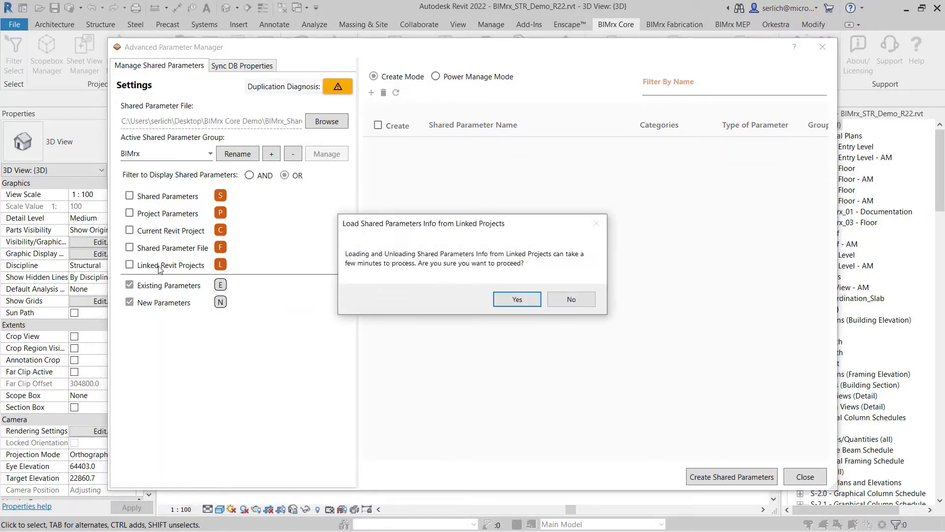
{"action": "left_click", "coordinate": [496, 302]}
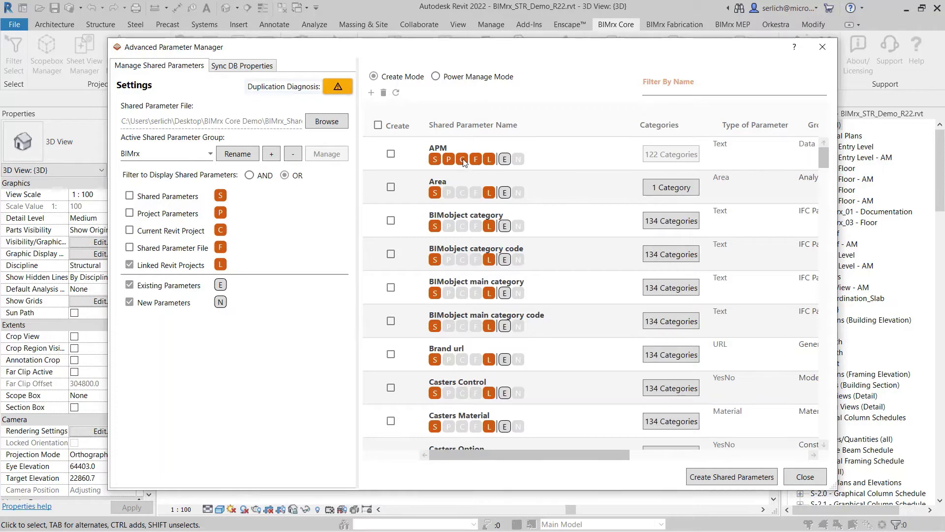
{"action": "mouse_move", "coordinate": [463, 162]}
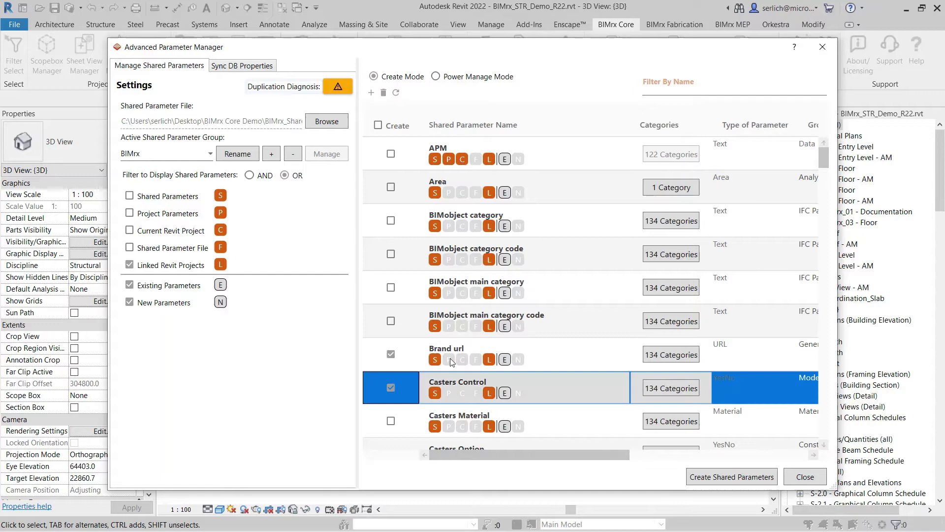
{"action": "left_click", "coordinate": [448, 389]}
{"action": "left_click", "coordinate": [658, 389]}
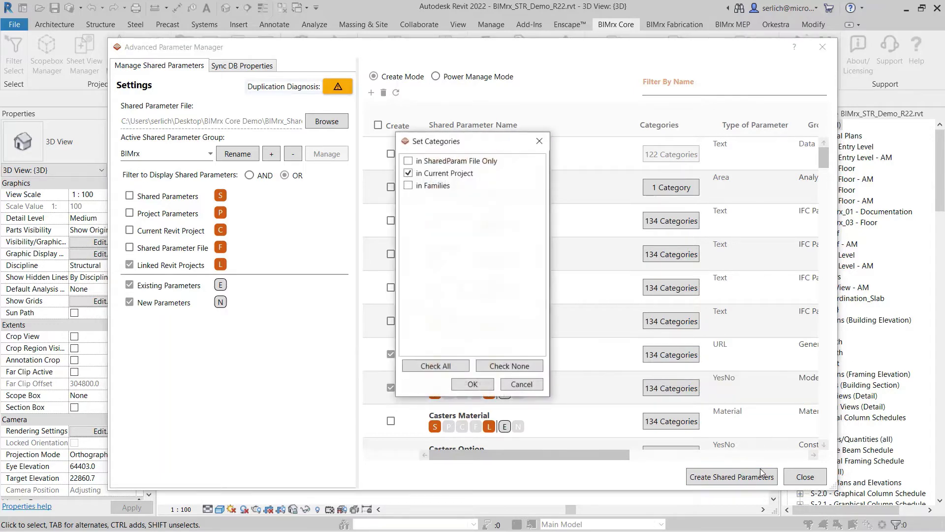
{"action": "left_click", "coordinate": [477, 385]}
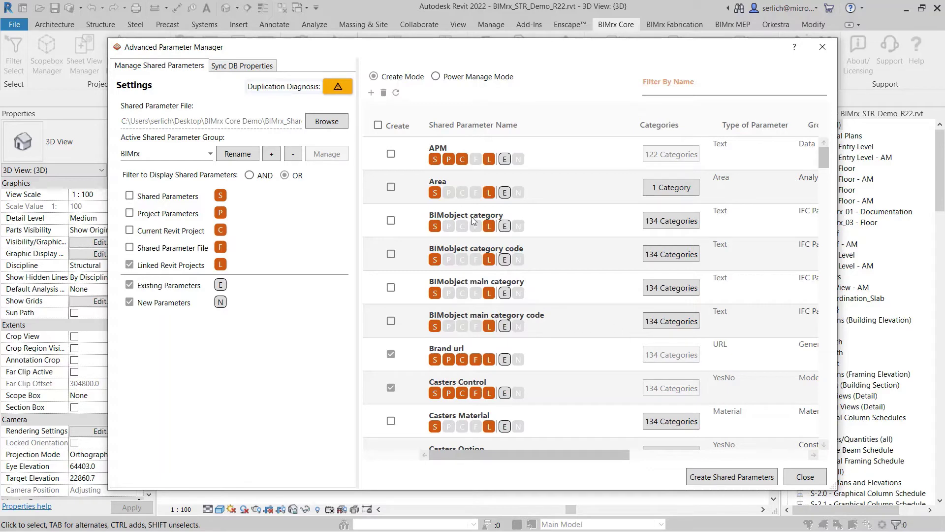
{"action": "scroll", "coordinate": [591, 296], "scroll_direction": "down", "scroll_amount": 3}
{"action": "scroll", "coordinate": [591, 296], "scroll_direction": "up", "scroll_amount": 3}
Step: Add a new shared parameter row named 'New Shared Parameter'
{"action": "left_click", "coordinate": [371, 93]}
{"action": "left_click", "coordinate": [525, 414]}
{"action": "left_click", "coordinate": [524, 414]}
{"action": "type", "text": "New"}
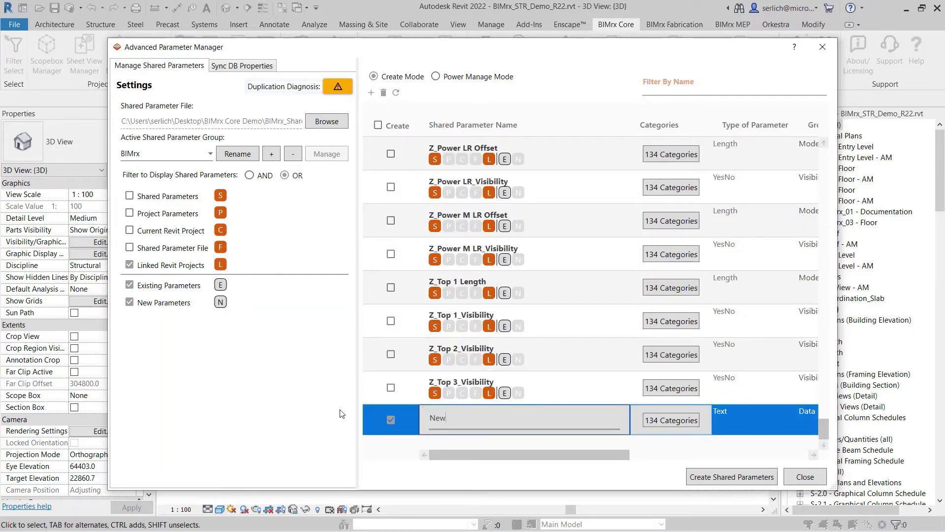
{"action": "type", "text": " Shared Parameter"}
Step: Limit it to 122 categories by excluding Analytical ones, and target both shared file and project
{"action": "left_click", "coordinate": [673, 420]}
{"action": "left_click", "coordinate": [443, 210]}
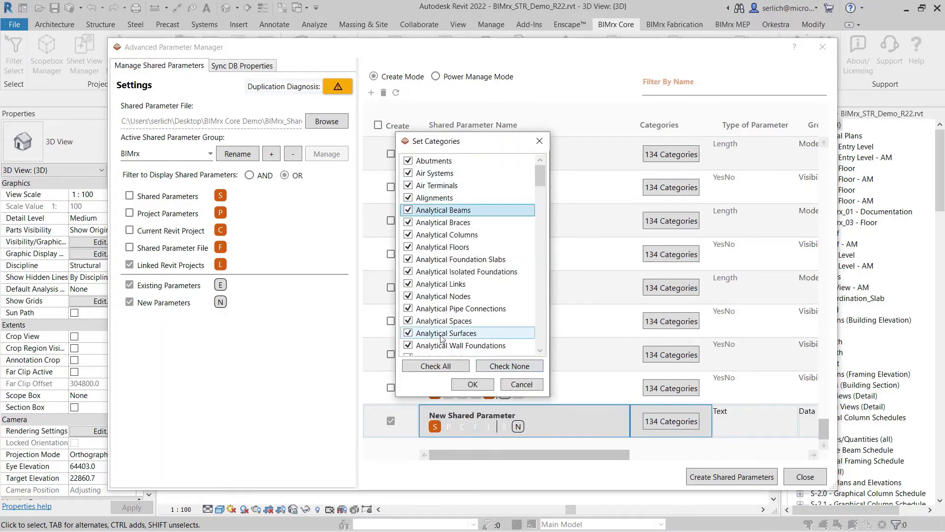
{"action": "left_click", "coordinate": [404, 348], "text": "shift"}
{"action": "left_click", "coordinate": [403, 348]}
{"action": "left_click", "coordinate": [407, 346], "text": "shift"}
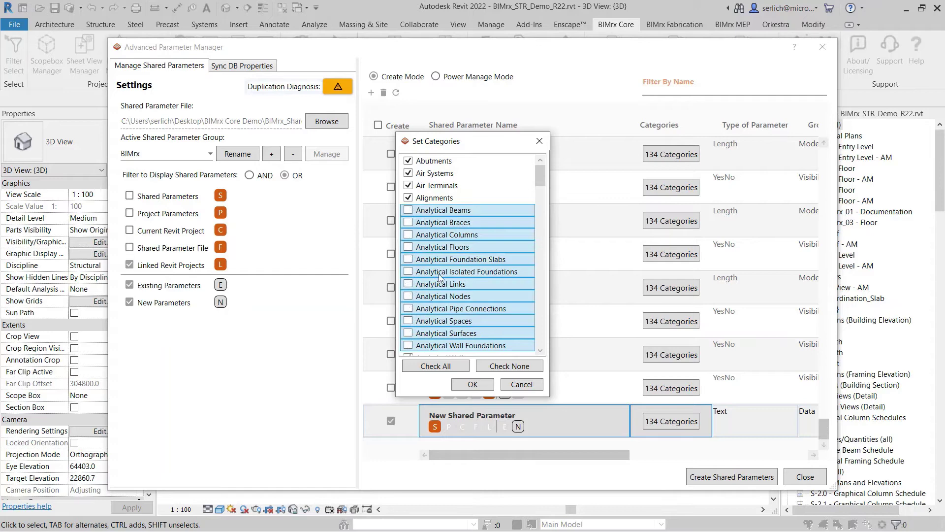
{"action": "left_click", "coordinate": [473, 384]}
{"action": "left_click", "coordinate": [747, 482]}
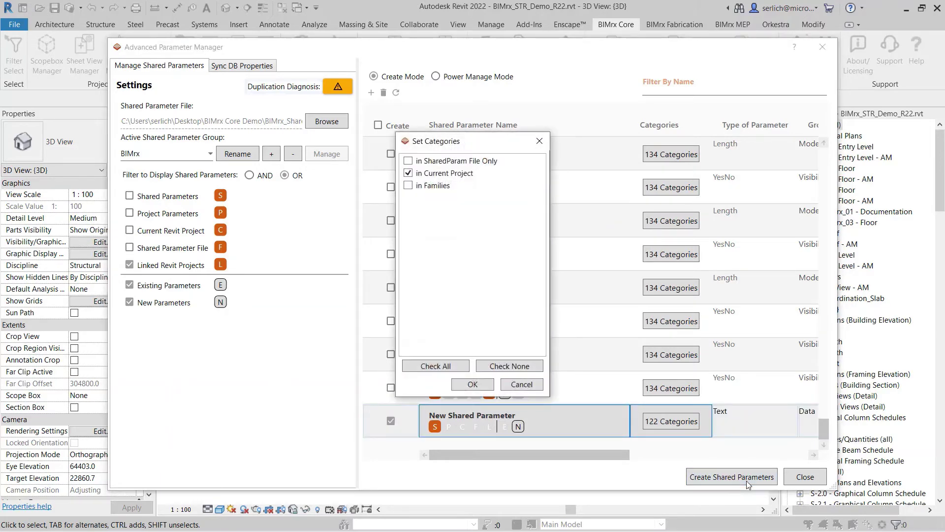
{"action": "left_click", "coordinate": [408, 162]}
Step: Confirm creating New Shared Parameter, then filter the list by name with 'new'
{"action": "left_click", "coordinate": [483, 385]}
{"action": "scroll", "coordinate": [575, 238], "scroll_direction": "up", "scroll_amount": 5}
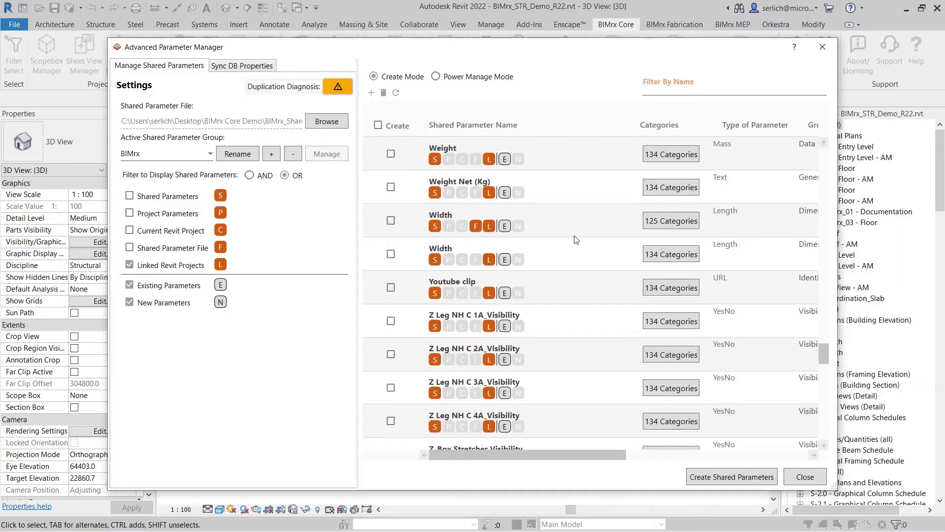
{"action": "scroll", "coordinate": [576, 238], "scroll_direction": "up", "scroll_amount": 3}
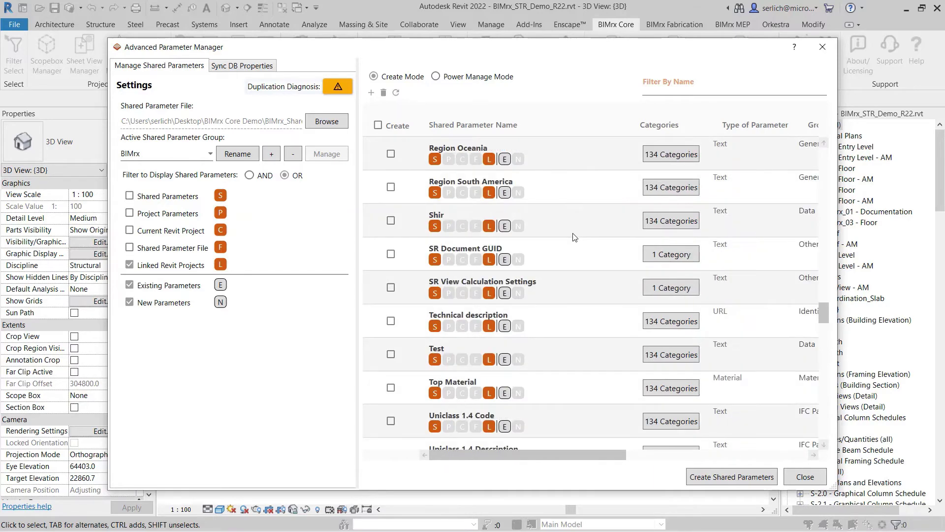
{"action": "scroll", "coordinate": [575, 239], "scroll_direction": "up", "scroll_amount": 2}
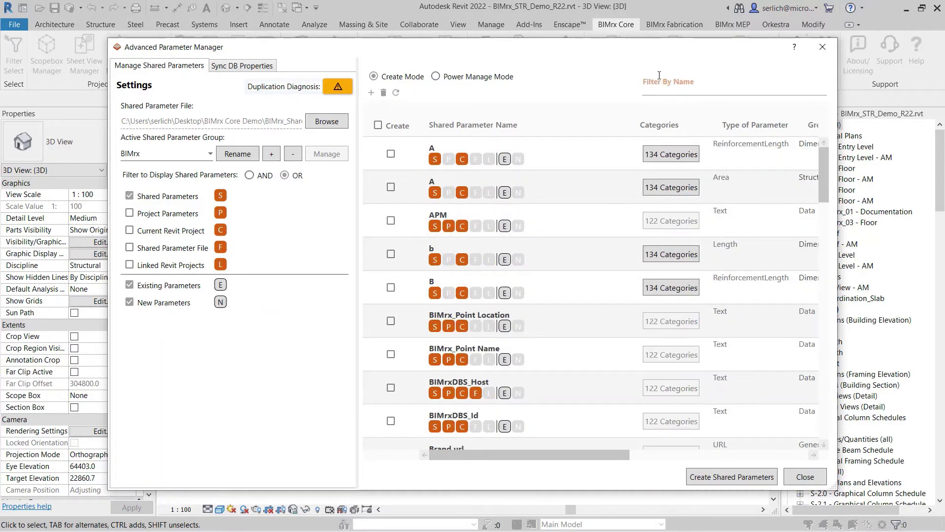
{"action": "left_click", "coordinate": [657, 83]}
{"action": "type", "text": "new"}
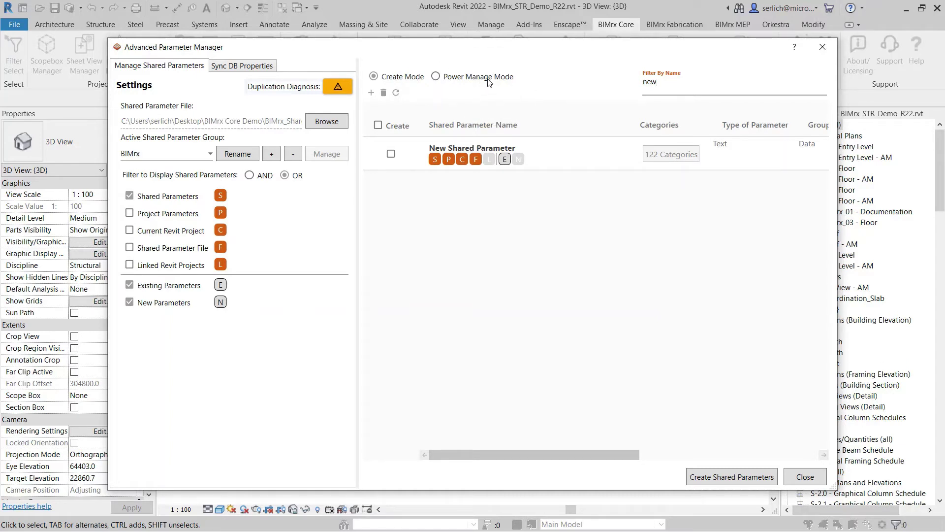
Step: In Manage mode, delete New Shared Parameter with all three delete options checked
{"action": "left_click", "coordinate": [436, 77]}
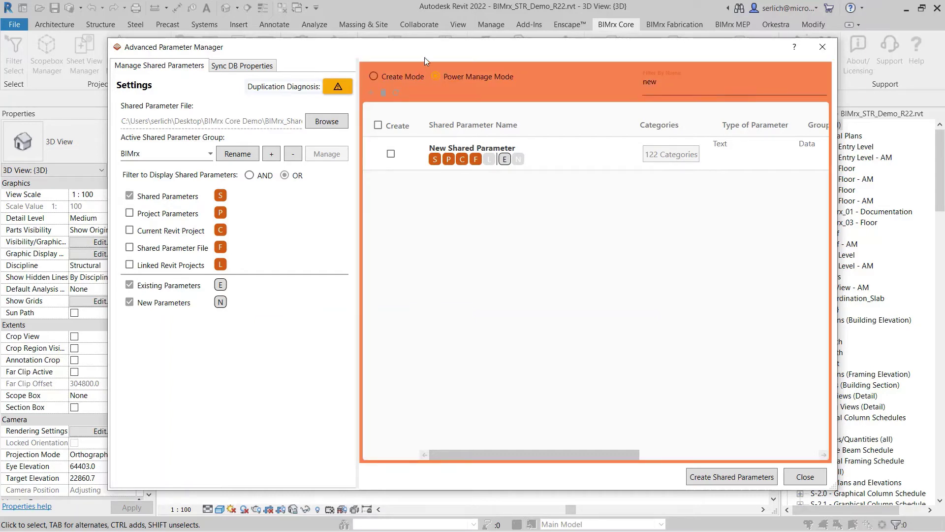
{"action": "left_click", "coordinate": [391, 154]}
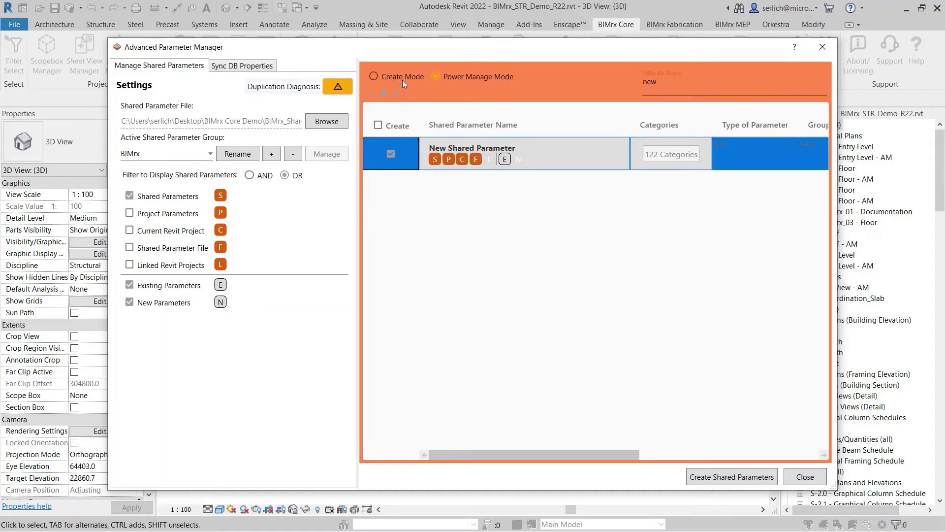
{"action": "left_click", "coordinate": [383, 94]}
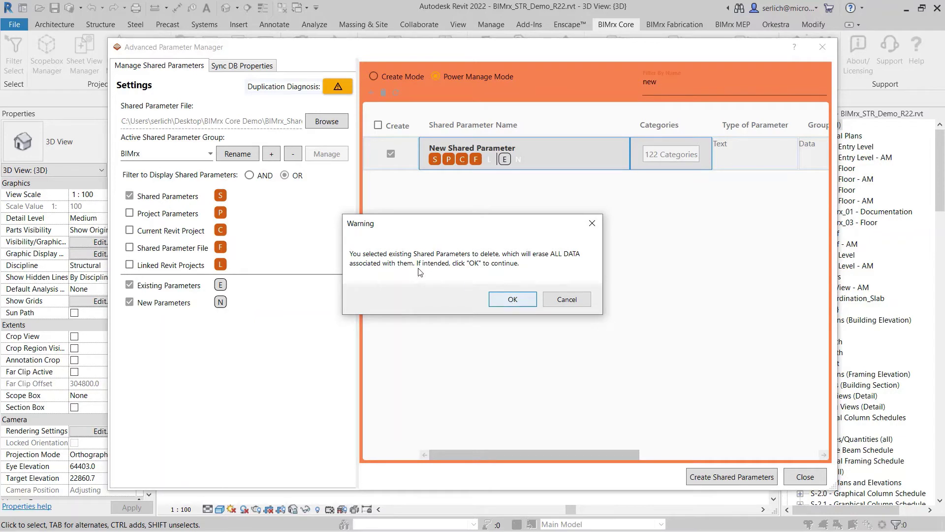
{"action": "left_click", "coordinate": [507, 300]}
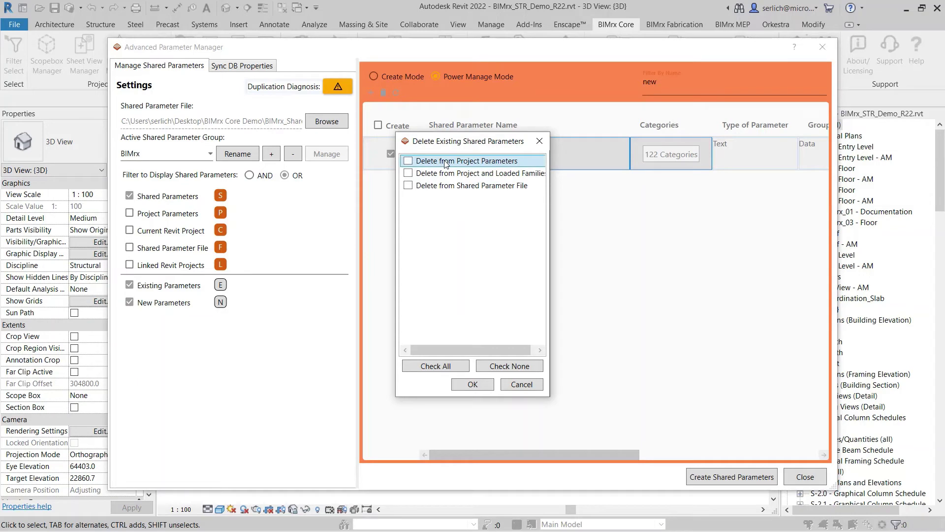
{"action": "left_click", "coordinate": [409, 174]}
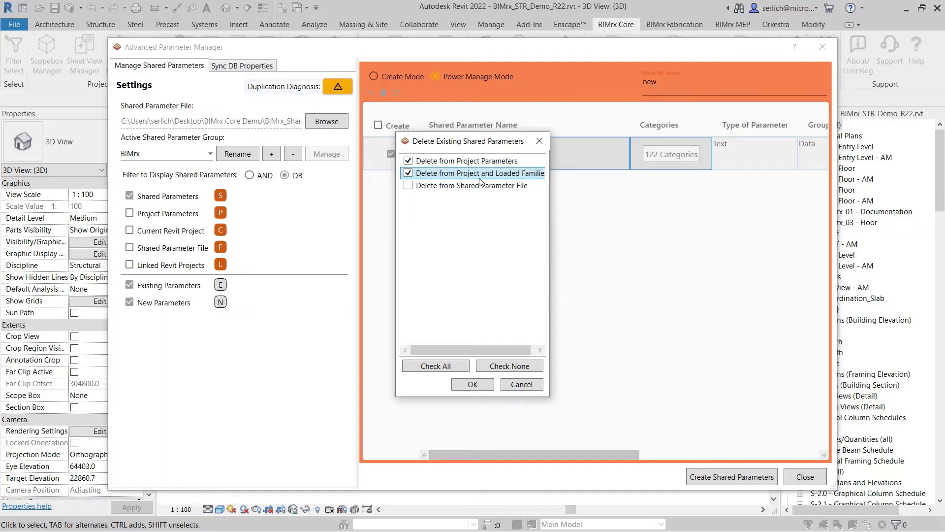
{"action": "left_click", "coordinate": [410, 186]}
{"action": "left_click", "coordinate": [469, 389]}
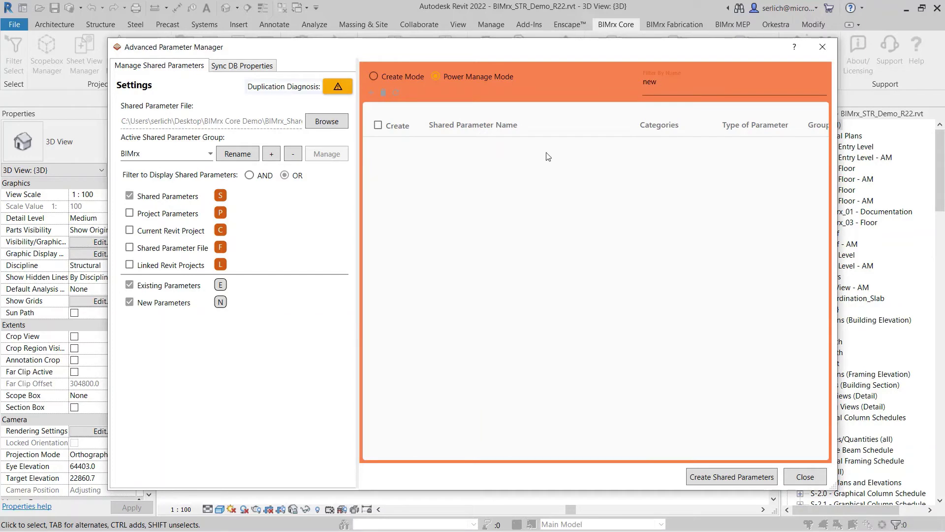
Step: Switch to Create Mode and reload the latest parameters from the Revit database
{"action": "left_click", "coordinate": [374, 76]}
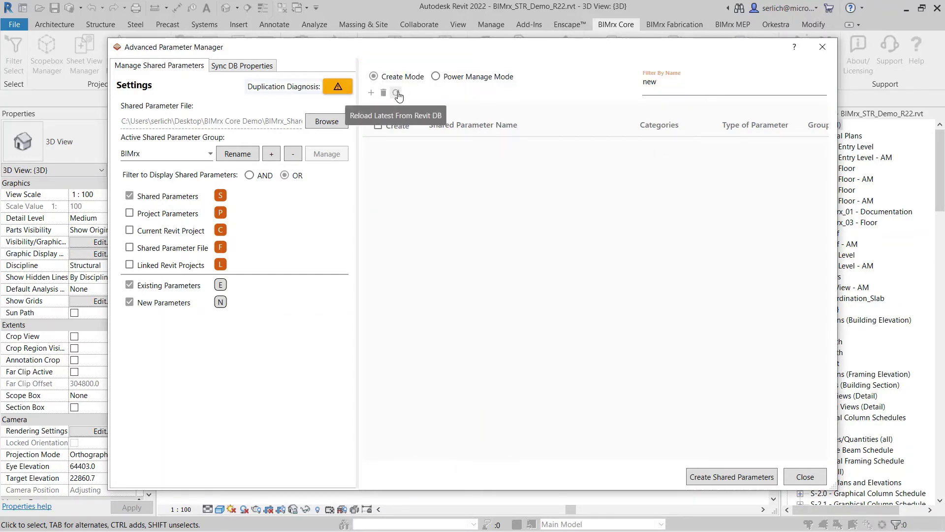
{"action": "left_click", "coordinate": [398, 94]}
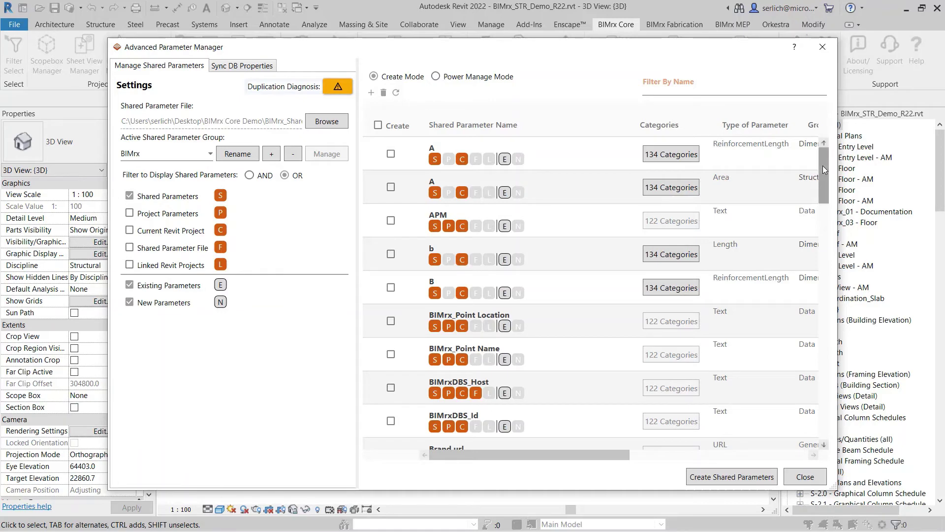
{"action": "left_click_drag", "start_coordinate": [824, 159], "coordinate": [826, 292]}
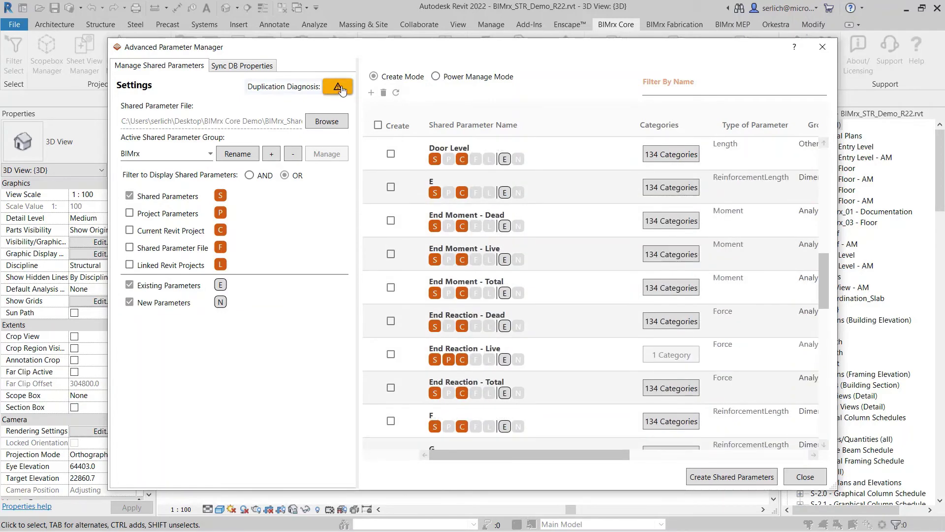
Step: Run Duplication Diagnosis, which reports A, Door Level, Length and Width duplicated
{"action": "left_click", "coordinate": [340, 88]}
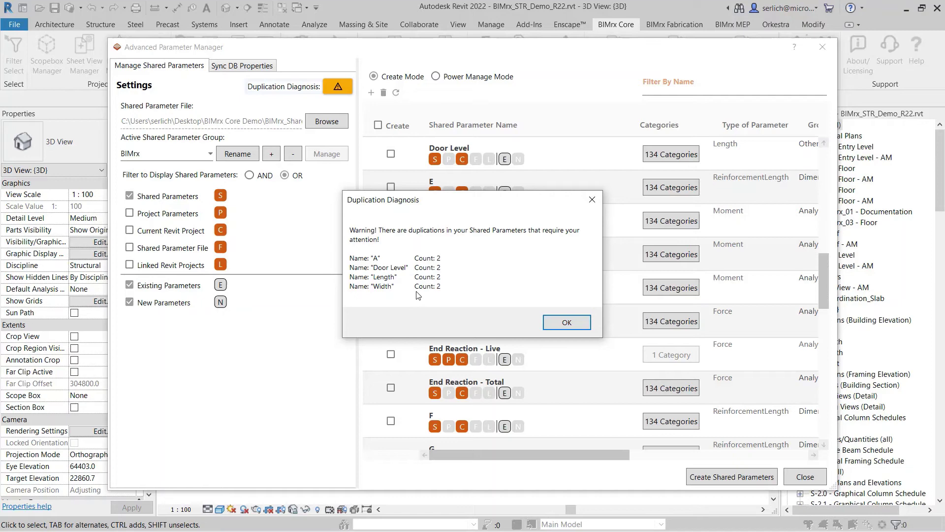
{"action": "left_click", "coordinate": [545, 321]}
{"action": "left_click", "coordinate": [691, 77]}
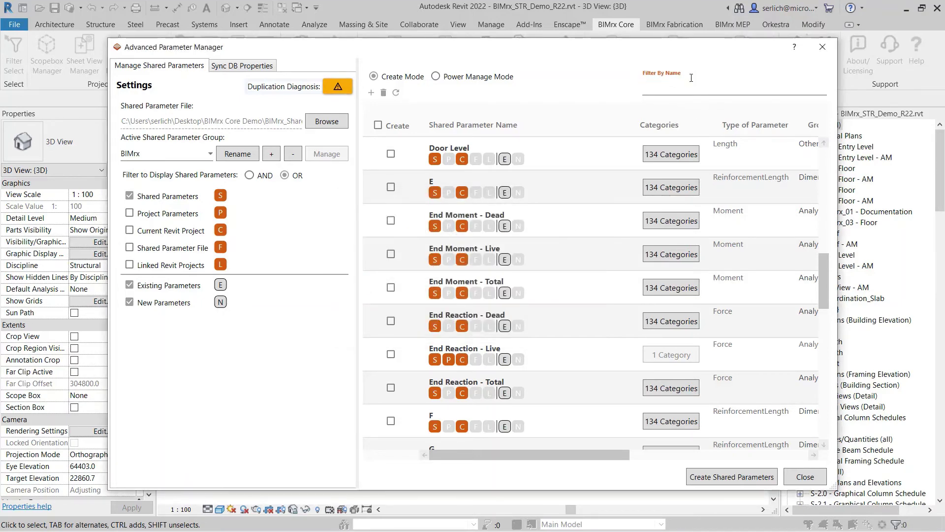
Step: Delete the duplicate 'A' shared parameter in Power Manage Mode, then show the Sync DB Properties tab
{"action": "type", "text": "A"}
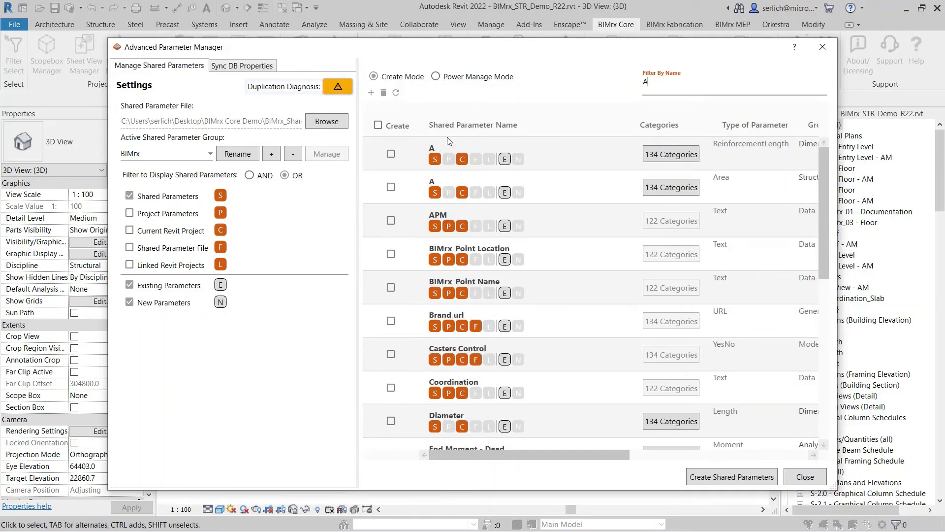
{"action": "left_click", "coordinate": [469, 79]}
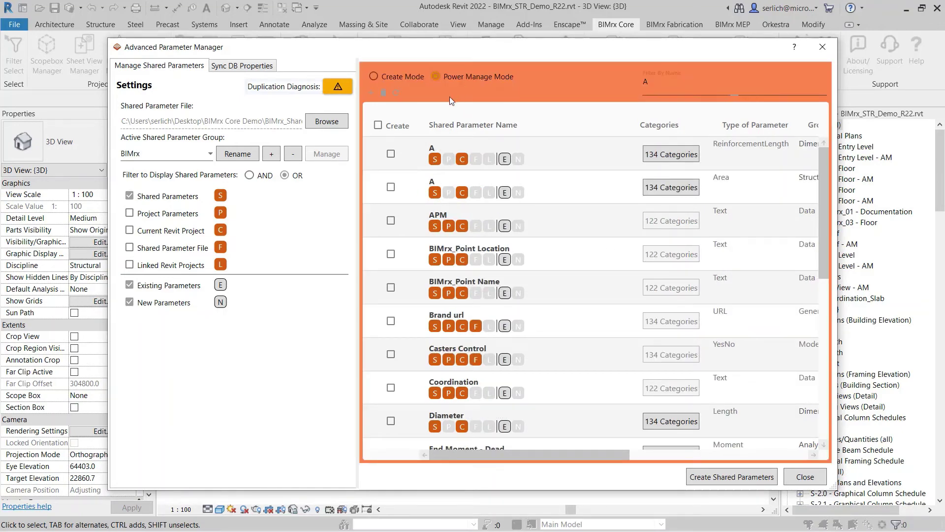
{"action": "left_click", "coordinate": [391, 188]}
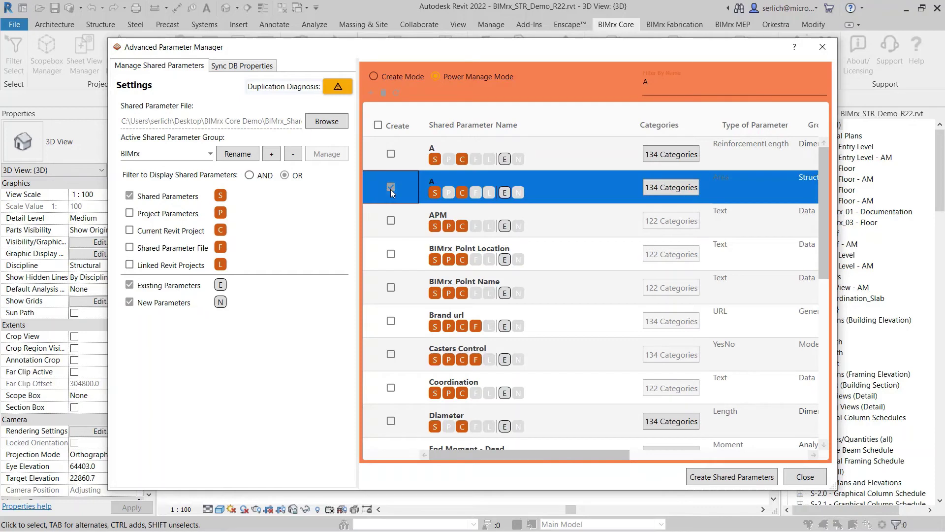
{"action": "left_click", "coordinate": [384, 94]}
{"action": "left_click", "coordinate": [512, 298]}
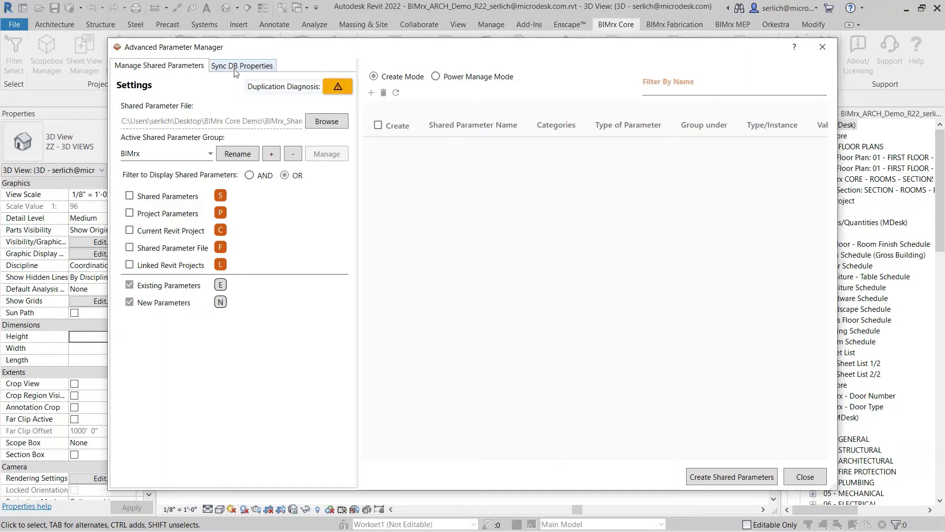
{"action": "left_click", "coordinate": [235, 72]}
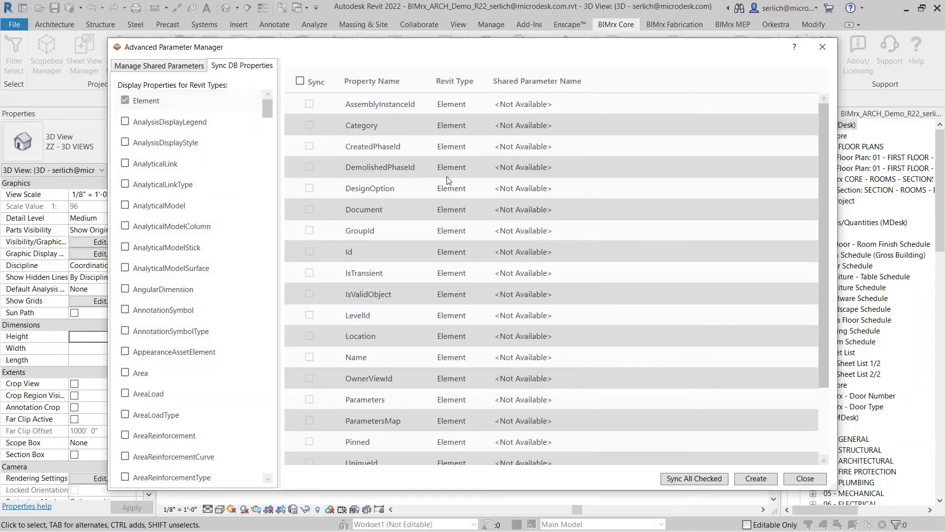
Step: Create the BIMrxDBS_Id shared parameter for the Element Id property and mark Id for syncing
{"action": "scroll", "coordinate": [447, 176], "scroll_direction": "down", "scroll_amount": 2}
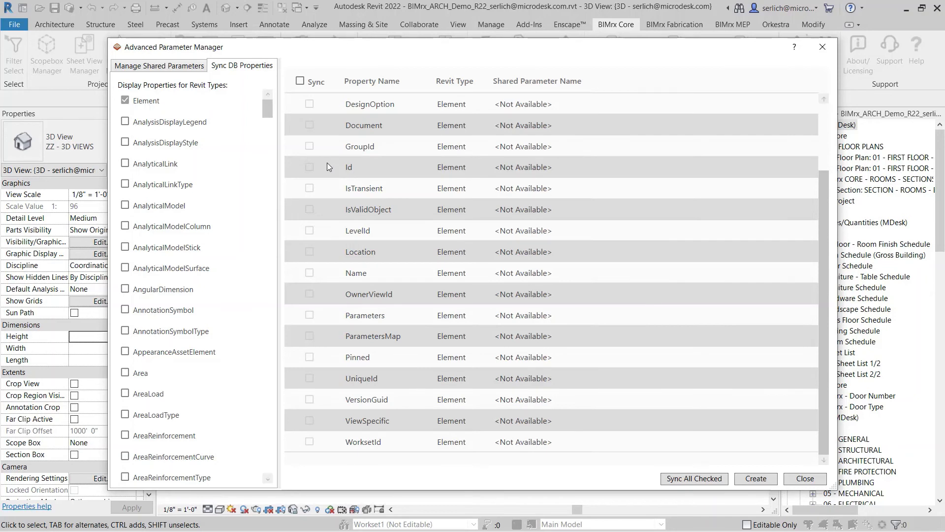
{"action": "left_click", "coordinate": [362, 166]}
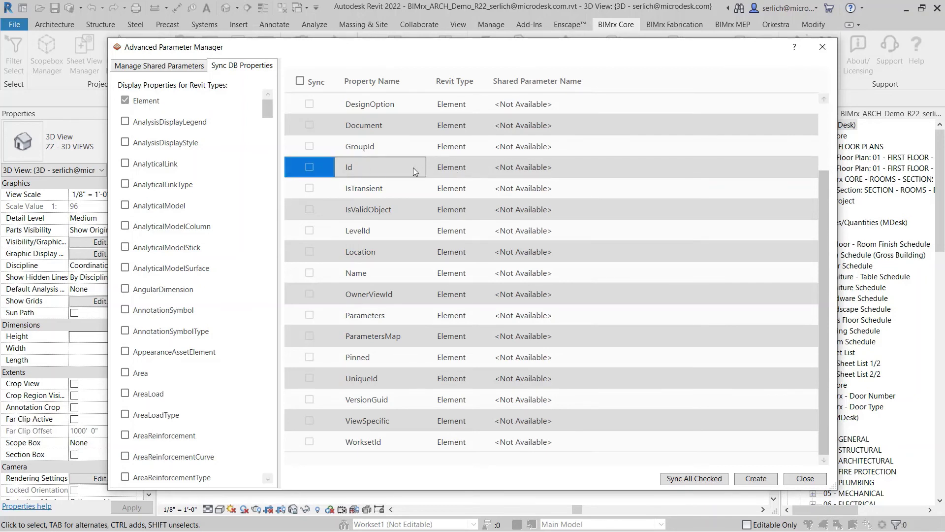
{"action": "left_click", "coordinate": [762, 484]}
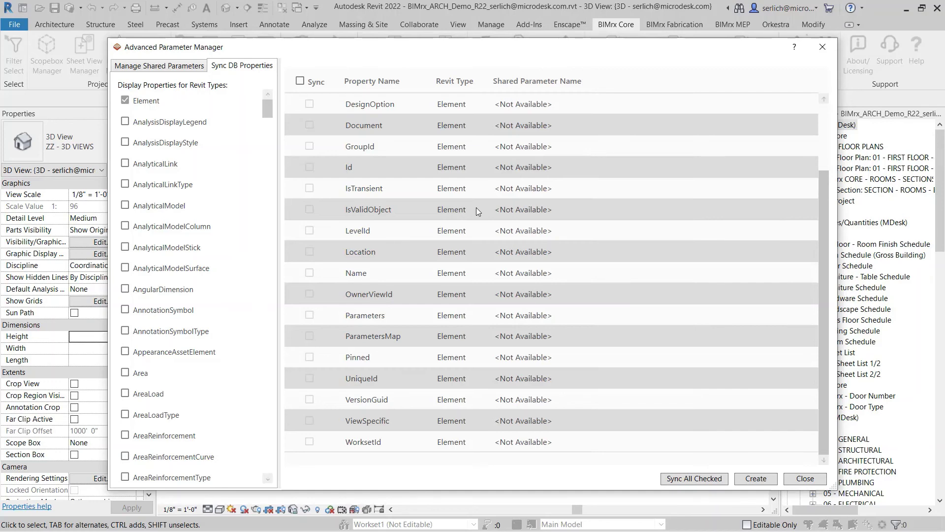
{"action": "left_click", "coordinate": [515, 168]}
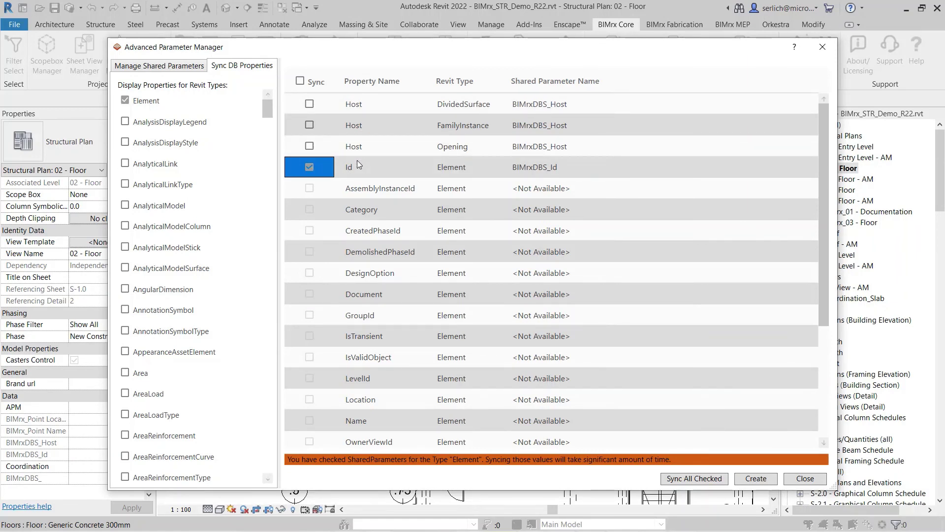
Step: Sync all checked properties, close the manager, and select a floor to check its BIMrxDBS_Id value
{"action": "left_click", "coordinate": [712, 484]}
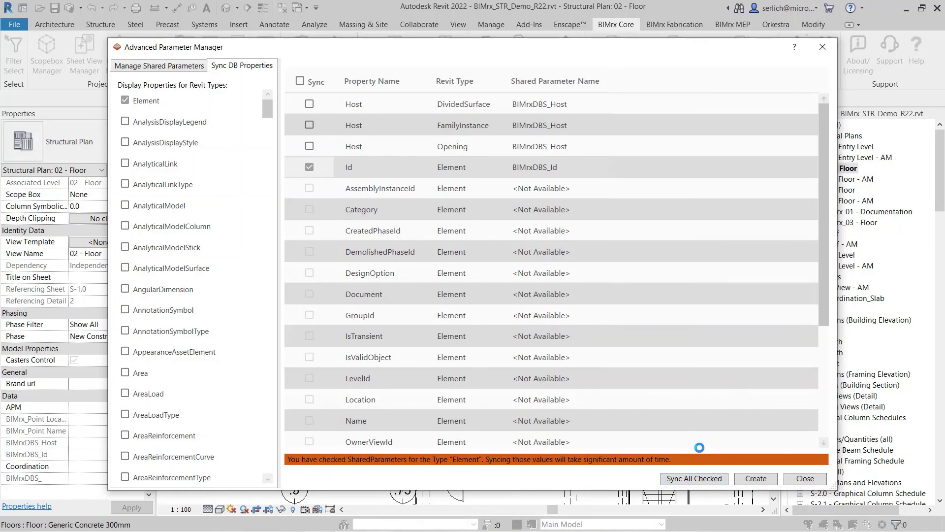
{"action": "left_click", "coordinate": [805, 478]}
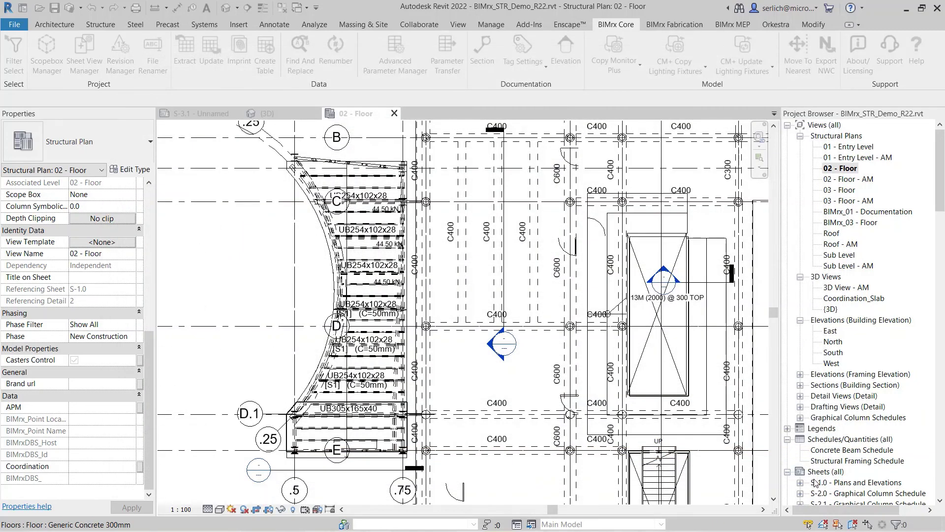
{"action": "scroll", "coordinate": [311, 445], "scroll_direction": "up", "scroll_amount": 3}
{"action": "left_click", "coordinate": [314, 426]}
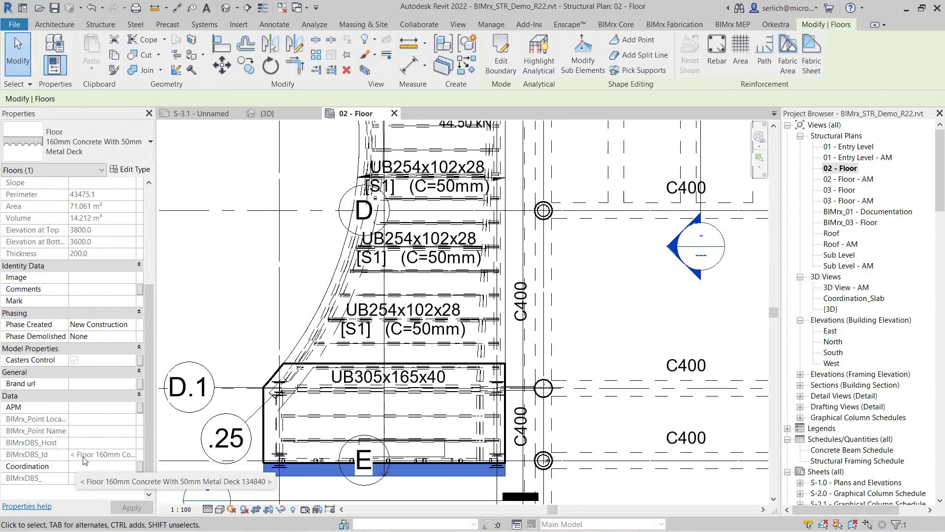